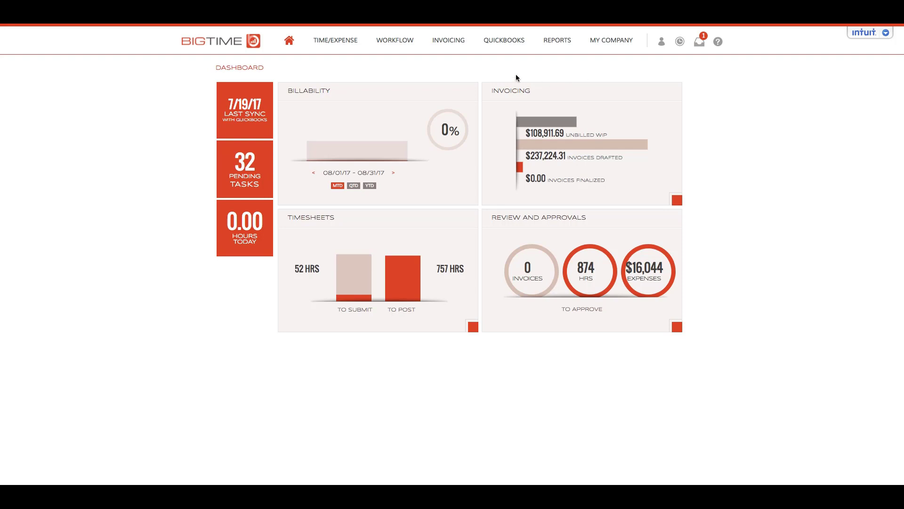
- Go to the Invoicing Overview page from the INVOICING menu
{"action": "left_click", "coordinate": [444, 44]}
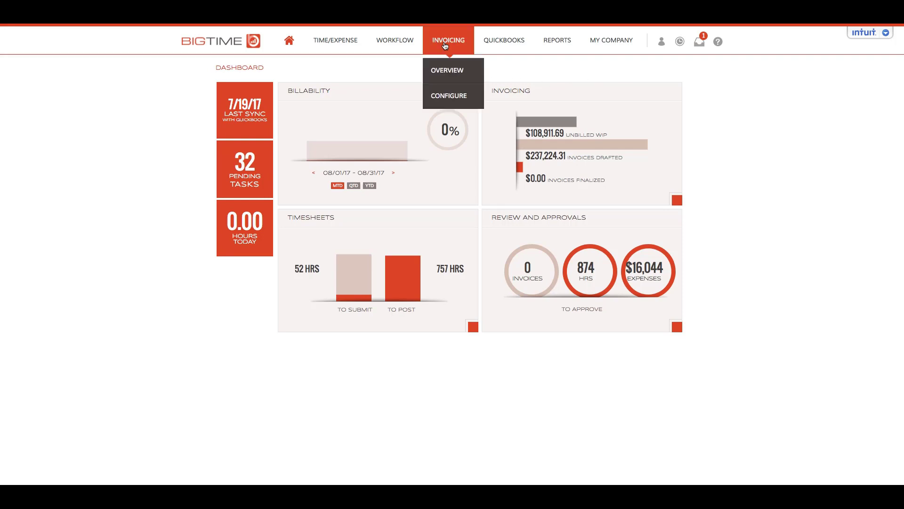
{"action": "left_click", "coordinate": [447, 71]}
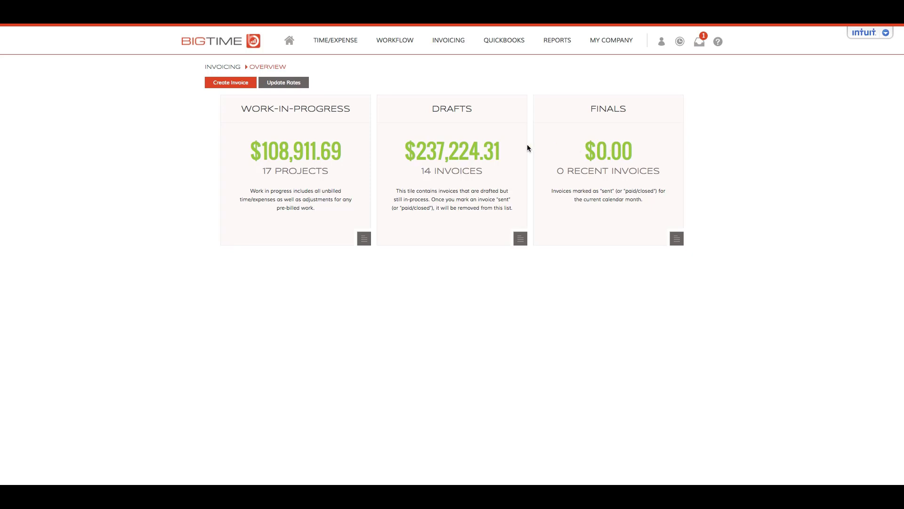
- List the draft invoices and open invoice 006002 for $1,063.75
{"action": "left_click", "coordinate": [450, 152]}
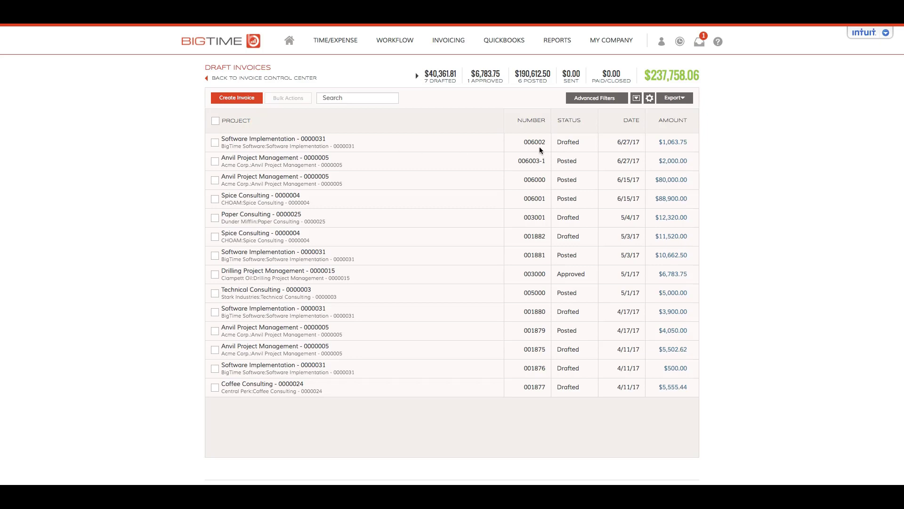
{"action": "left_click", "coordinate": [674, 142]}
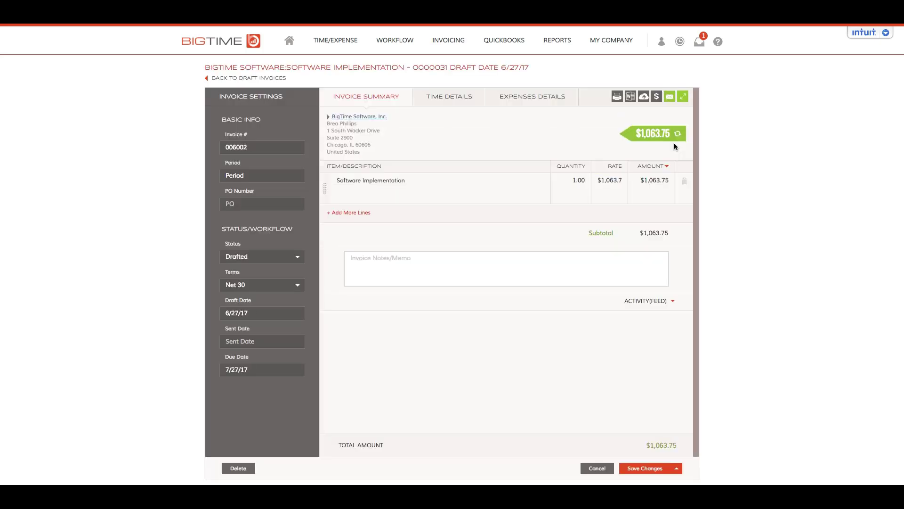
- Open invoice 006002's QuickBooks posting detail and map both line items to Consulting
{"action": "left_click", "coordinate": [644, 97]}
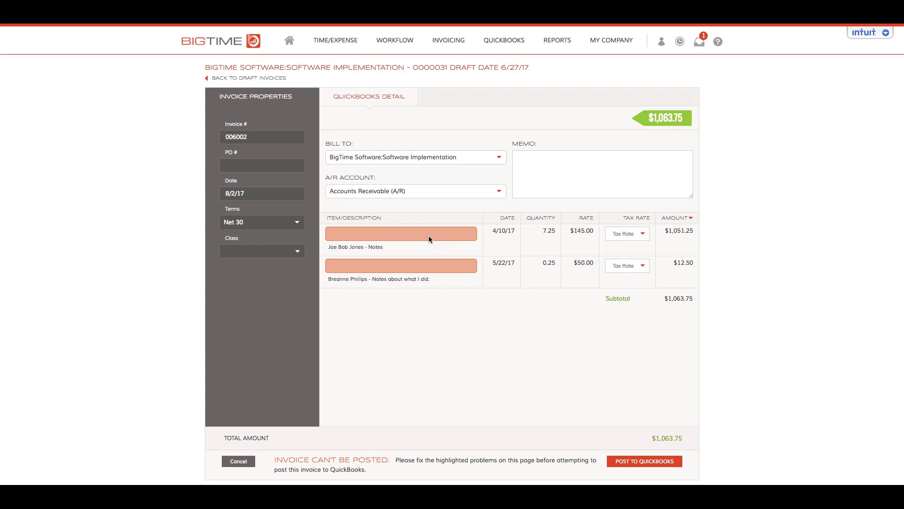
{"action": "left_click", "coordinate": [431, 235]}
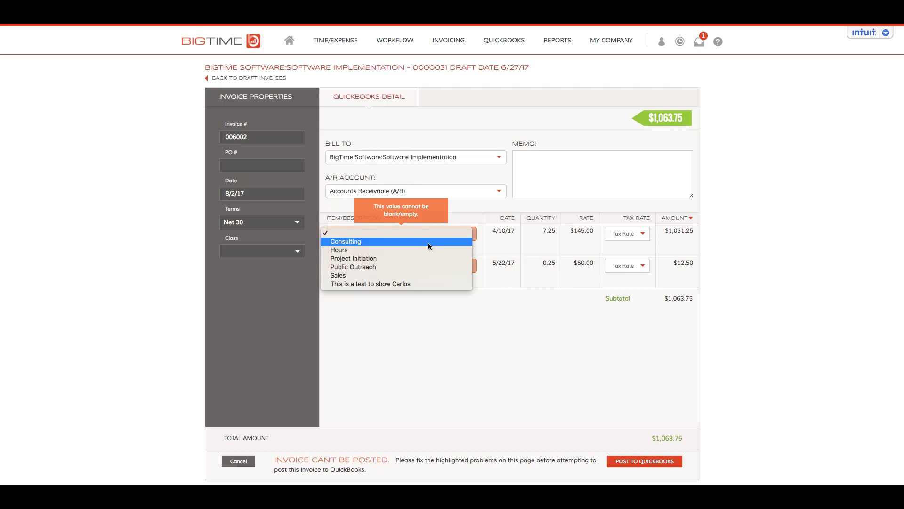
{"action": "left_click", "coordinate": [368, 243]}
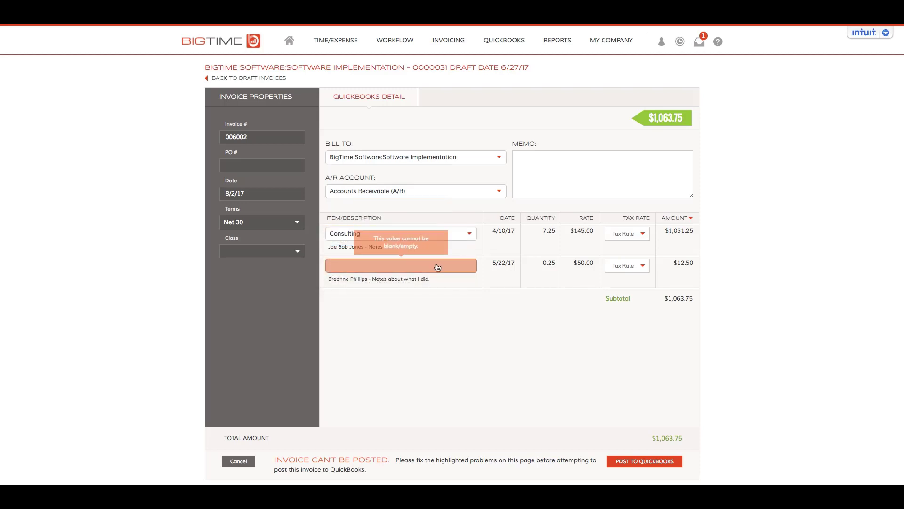
{"action": "left_click", "coordinate": [461, 268]}
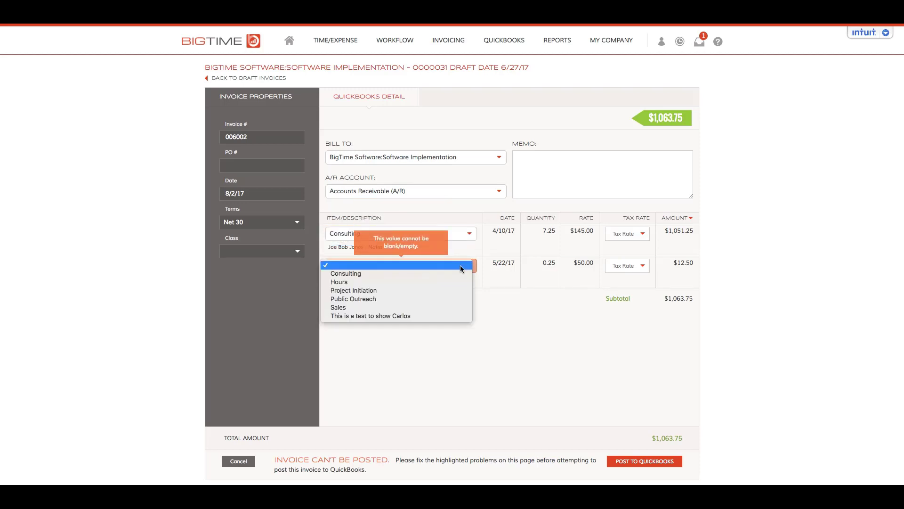
{"action": "left_click", "coordinate": [414, 274]}
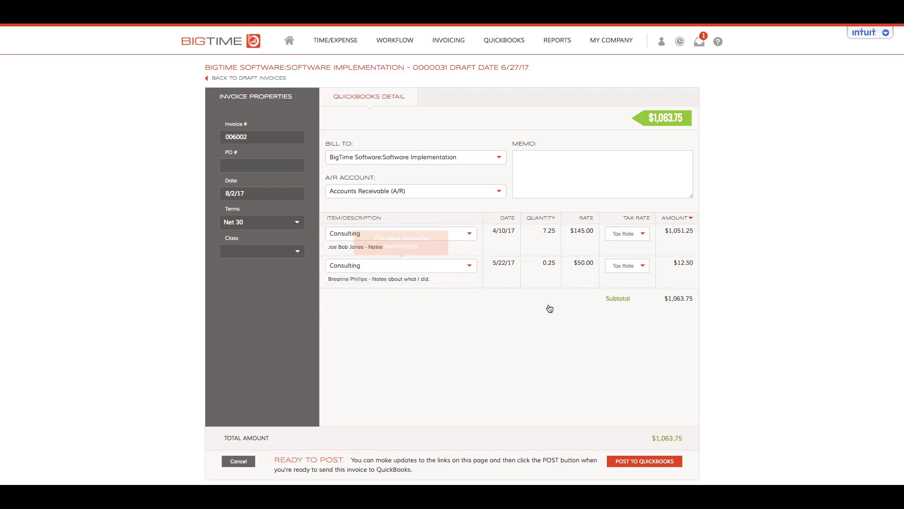
- Set the tax rate of both Consulting lines to Sales Tax
{"action": "left_click", "coordinate": [643, 235]}
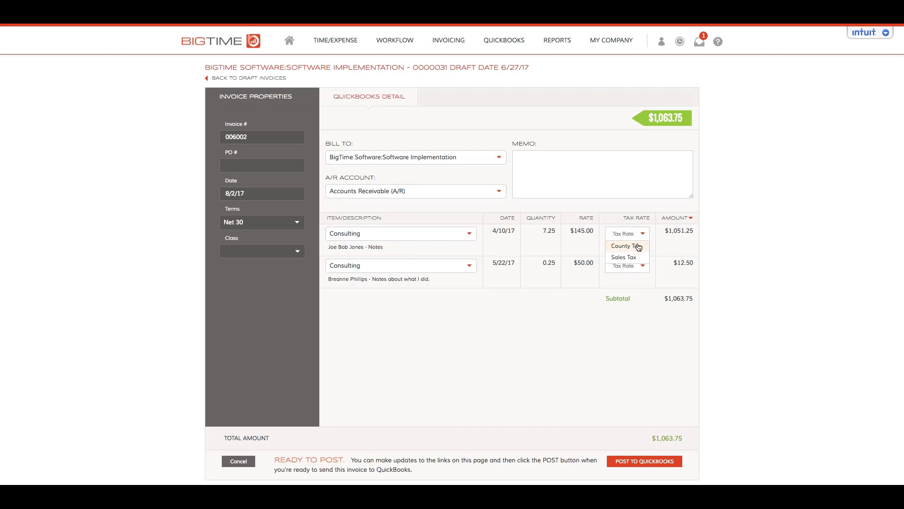
{"action": "left_click", "coordinate": [631, 261]}
{"action": "left_click", "coordinate": [626, 267]}
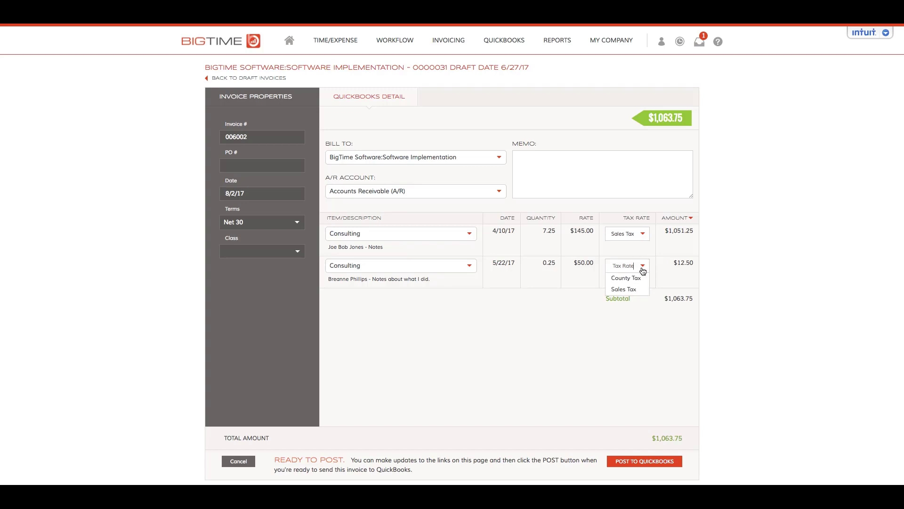
{"action": "left_click", "coordinate": [628, 291]}
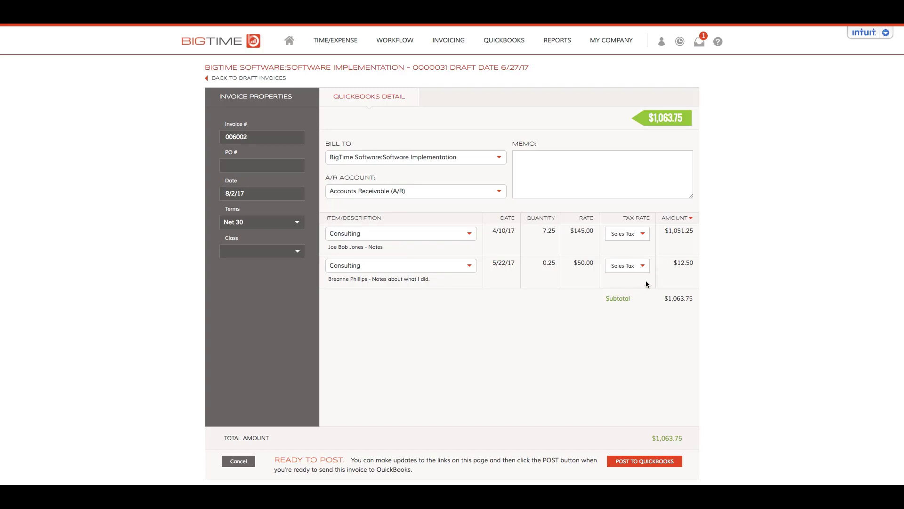
- Try the Default and Time+Expense Detail (With Staff) amount formats on the invoice
{"action": "left_click", "coordinate": [691, 218]}
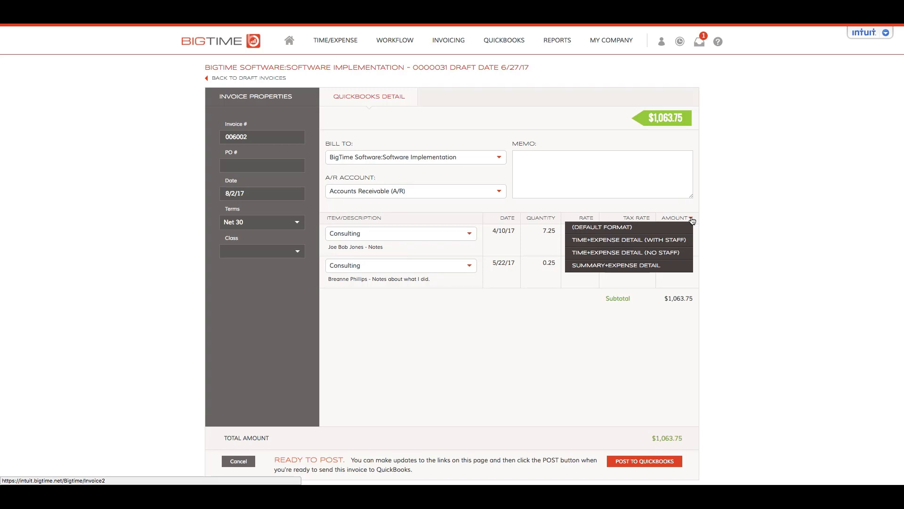
{"action": "left_click", "coordinate": [642, 228]}
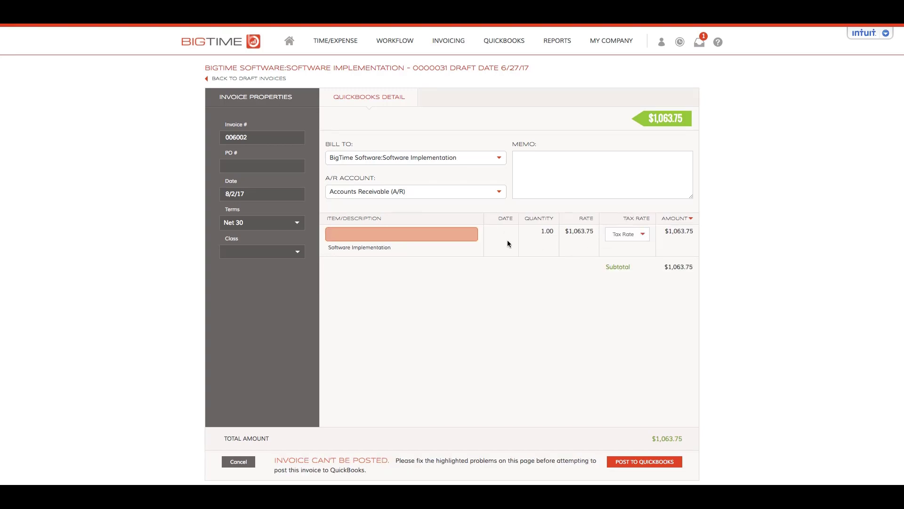
{"action": "left_click_drag", "start_coordinate": [392, 247], "coordinate": [328, 249]}
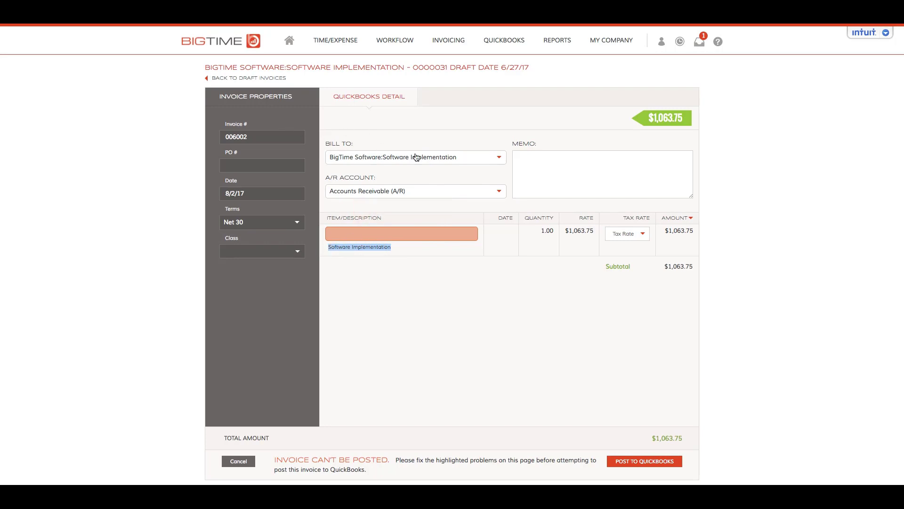
{"action": "left_click", "coordinate": [686, 225]}
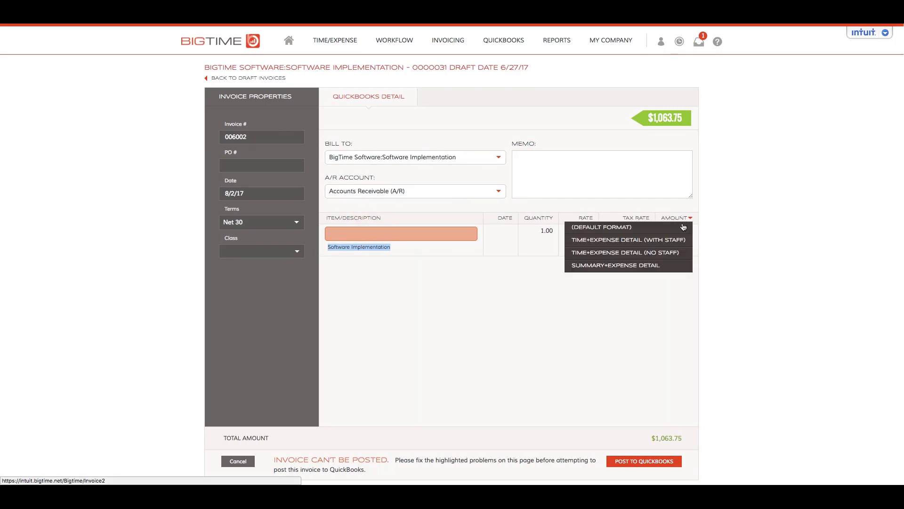
{"action": "left_click", "coordinate": [625, 241]}
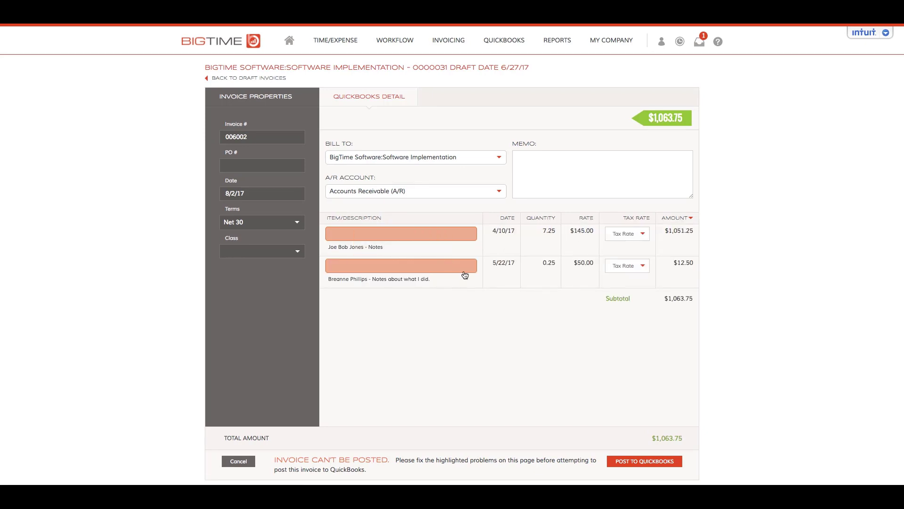
- Try the Time+Expense Detail (No Staff) and Summary+Expense Detail formats, reviewing line descriptions
{"action": "left_click", "coordinate": [693, 219]}
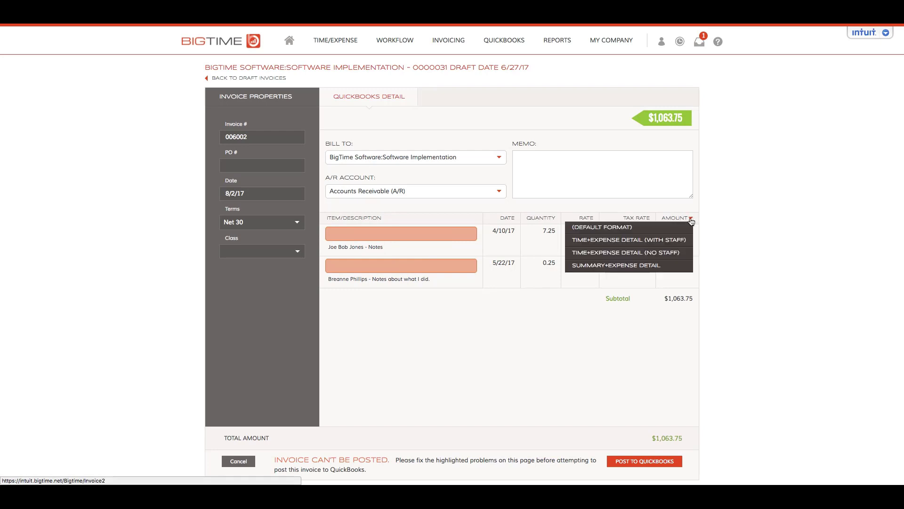
{"action": "left_click", "coordinate": [636, 257]}
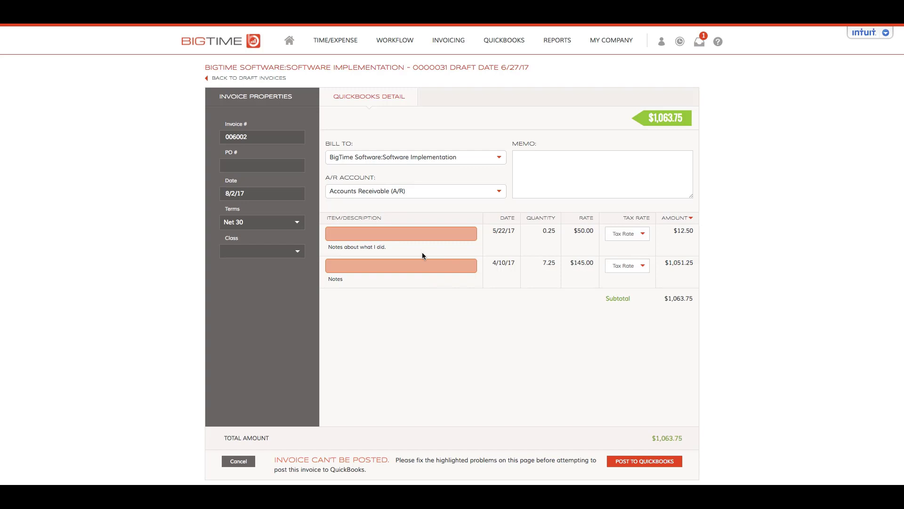
{"action": "left_click_drag", "start_coordinate": [385, 246], "coordinate": [327, 247]}
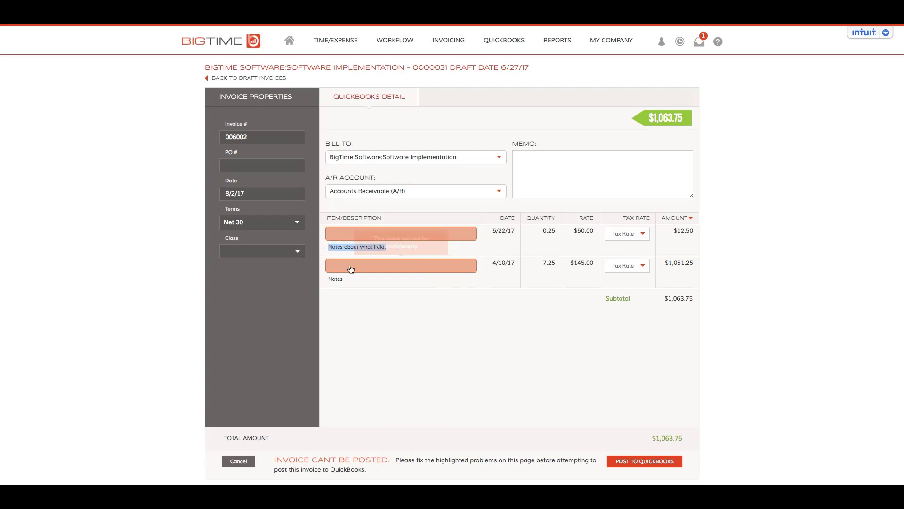
{"action": "left_click_drag", "start_coordinate": [343, 280], "coordinate": [326, 279]}
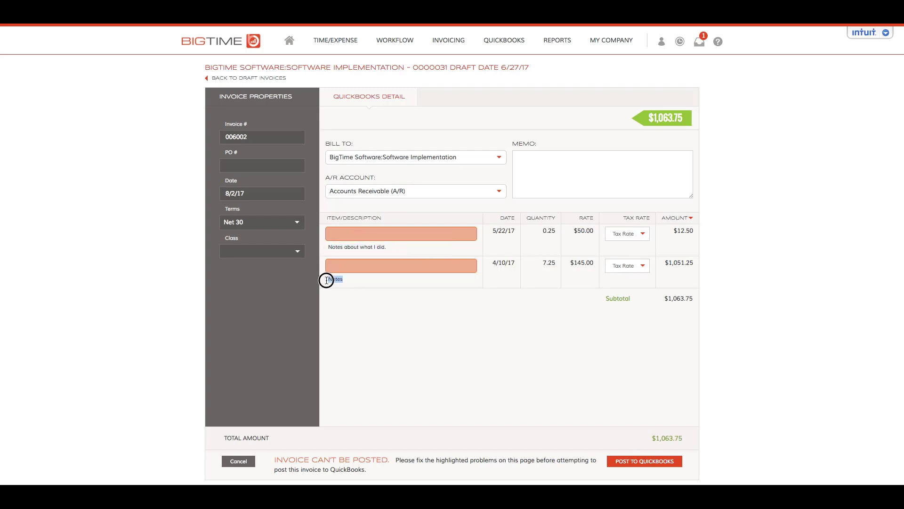
{"action": "left_click", "coordinate": [691, 218]}
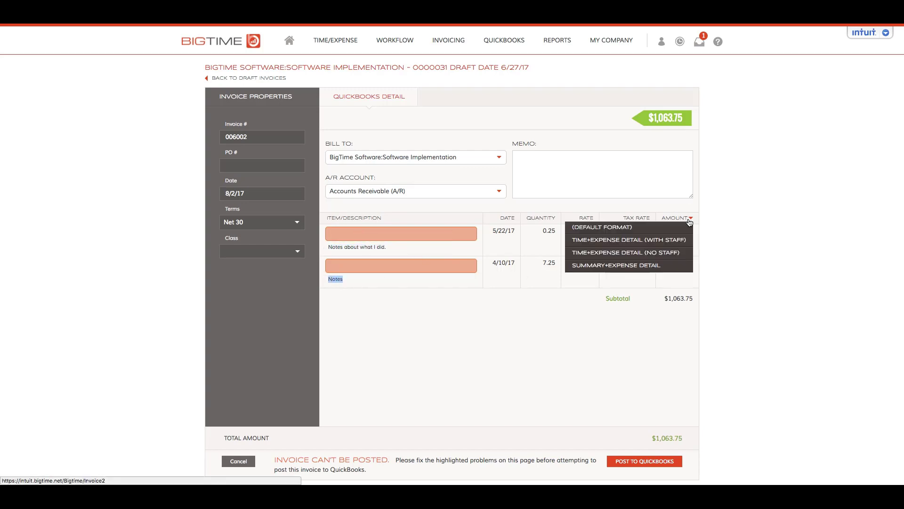
{"action": "left_click", "coordinate": [652, 268]}
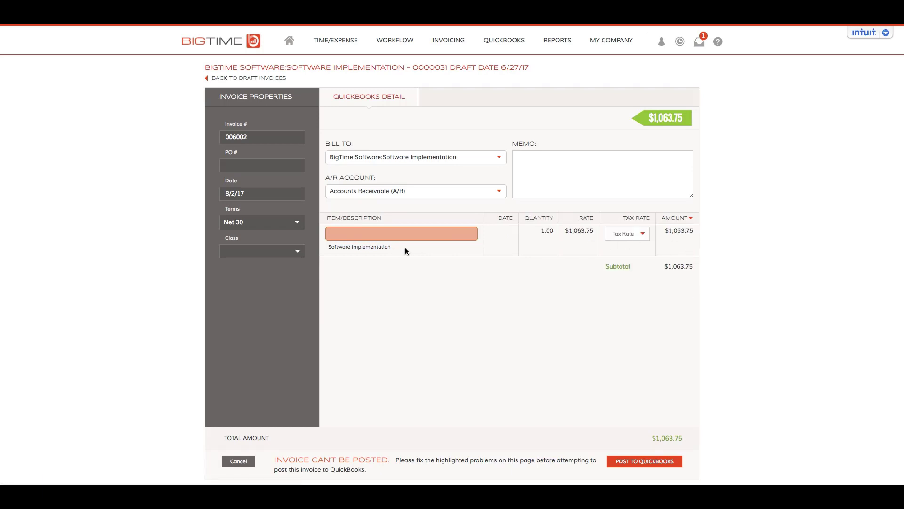
{"action": "left_click_drag", "start_coordinate": [397, 247], "coordinate": [327, 246]}
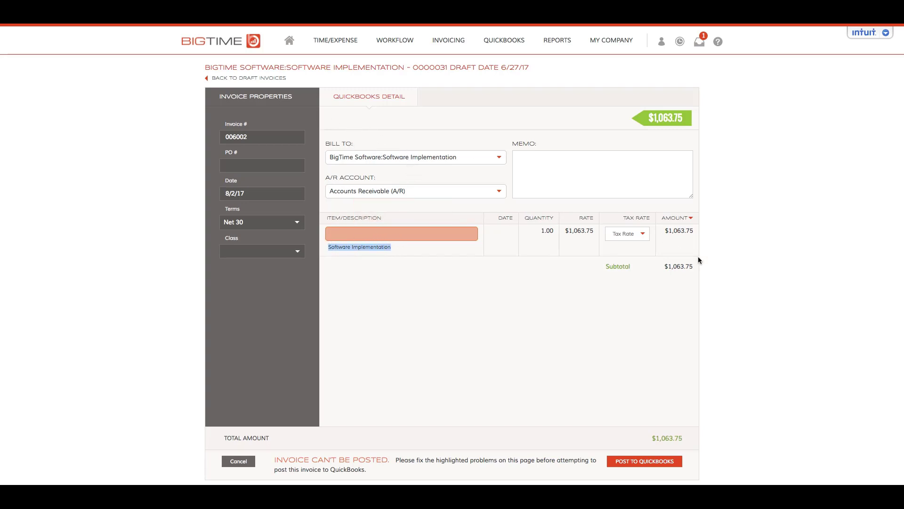
{"action": "left_click", "coordinate": [690, 218]}
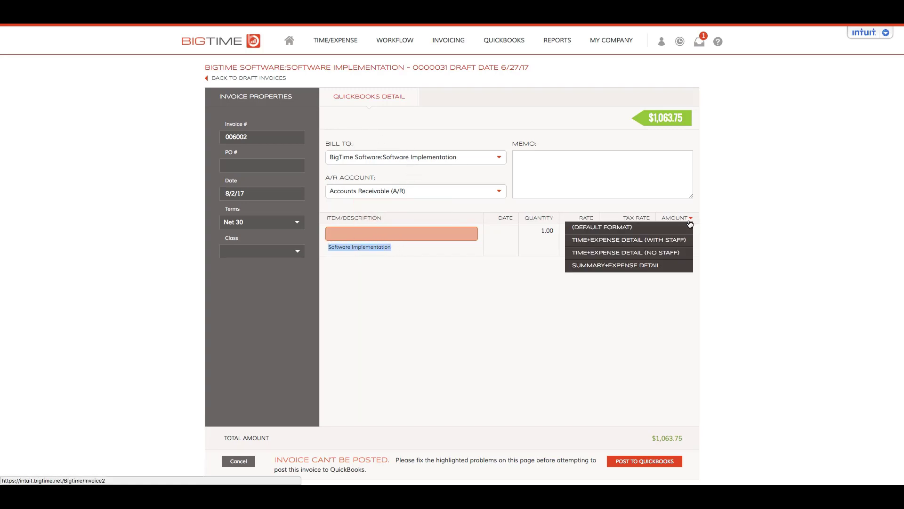
- Switch to Time+Expense Detail (With Staff) and map both lines to Consulting
{"action": "left_click", "coordinate": [615, 241]}
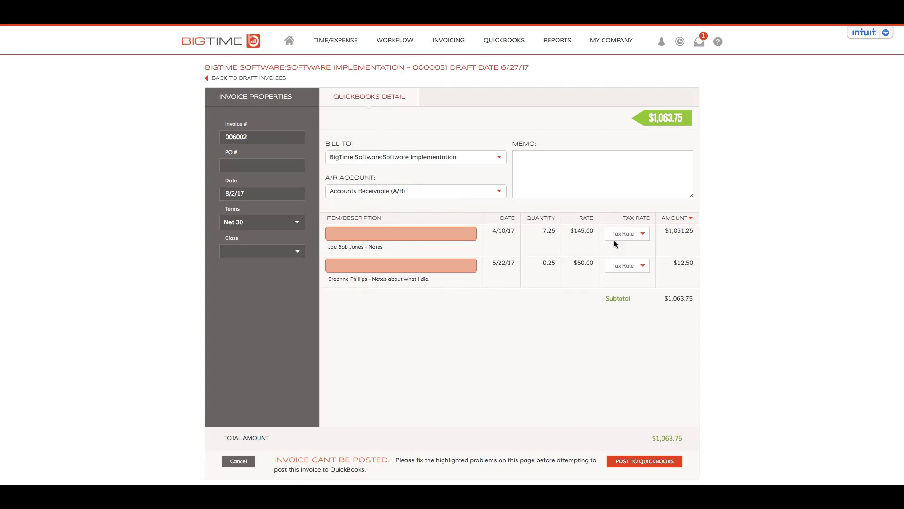
{"action": "left_click", "coordinate": [455, 233]}
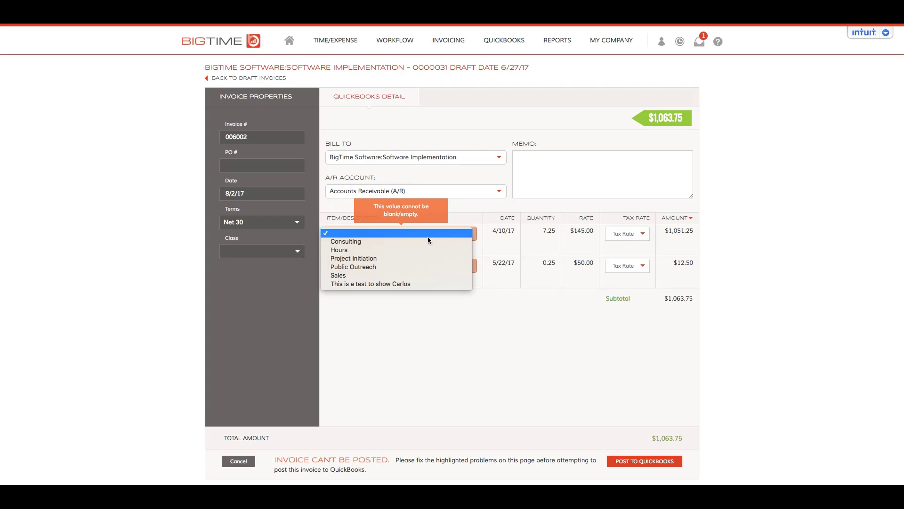
{"action": "left_click", "coordinate": [411, 241]}
{"action": "left_click", "coordinate": [455, 266]}
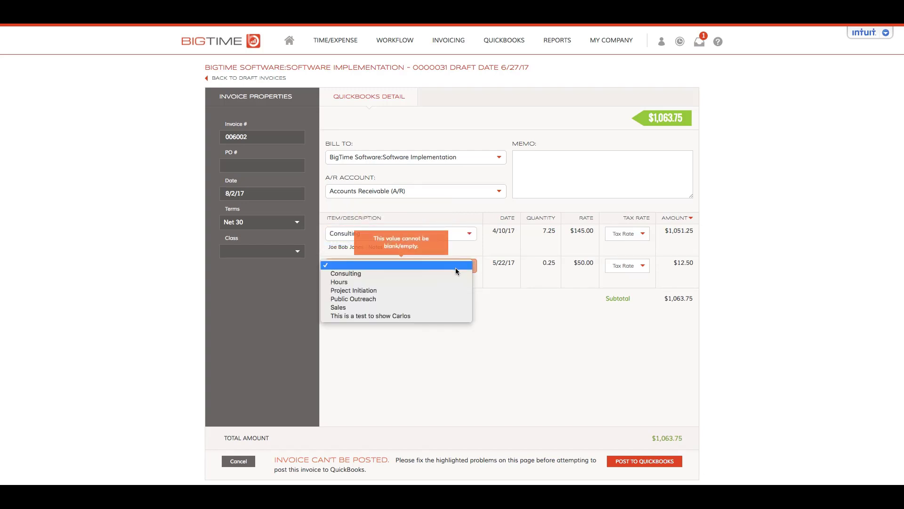
{"action": "left_click", "coordinate": [430, 275]}
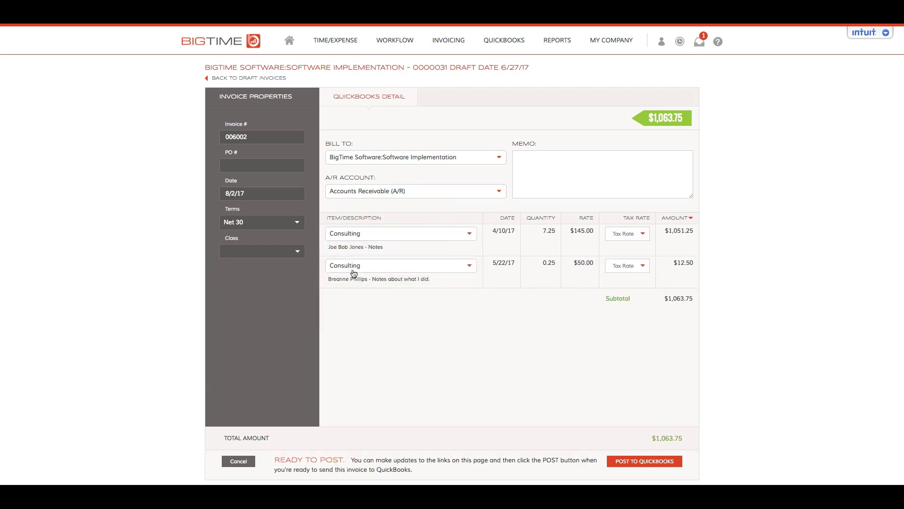
- Apply Sales Tax as the tax rate on both lines
{"action": "left_click", "coordinate": [646, 237]}
{"action": "left_click", "coordinate": [629, 256]}
{"action": "left_click", "coordinate": [644, 269]}
{"action": "left_click", "coordinate": [630, 289]}
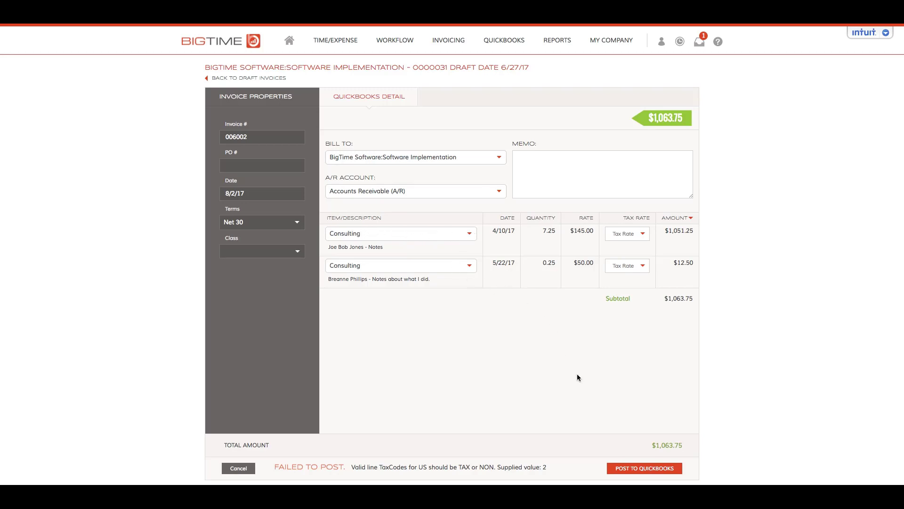
- Post invoice 006002 to QuickBooks
{"action": "left_click", "coordinate": [650, 468]}
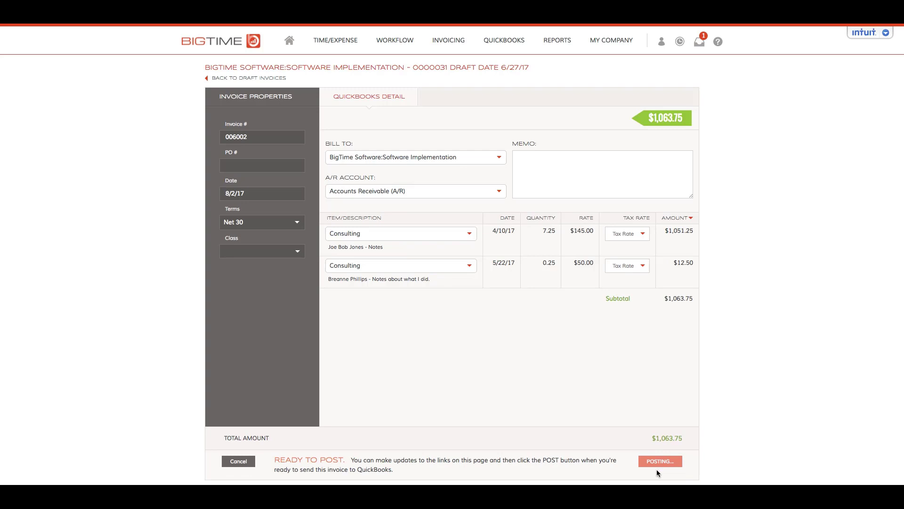